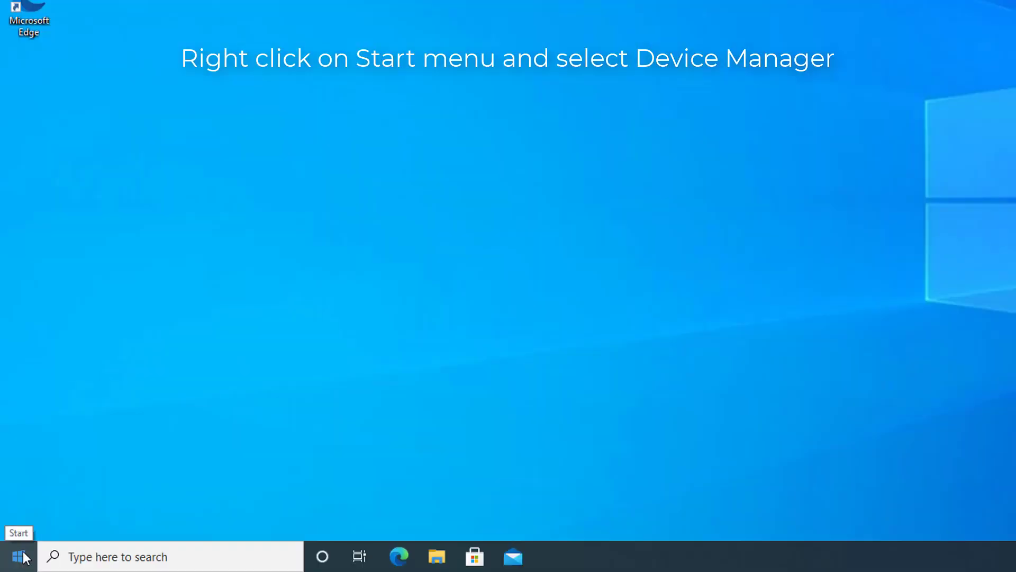
In Device Manager, choose Uninstall device for the Standard PS/2 Keyboard under Keyboards.
right_click(19, 556)
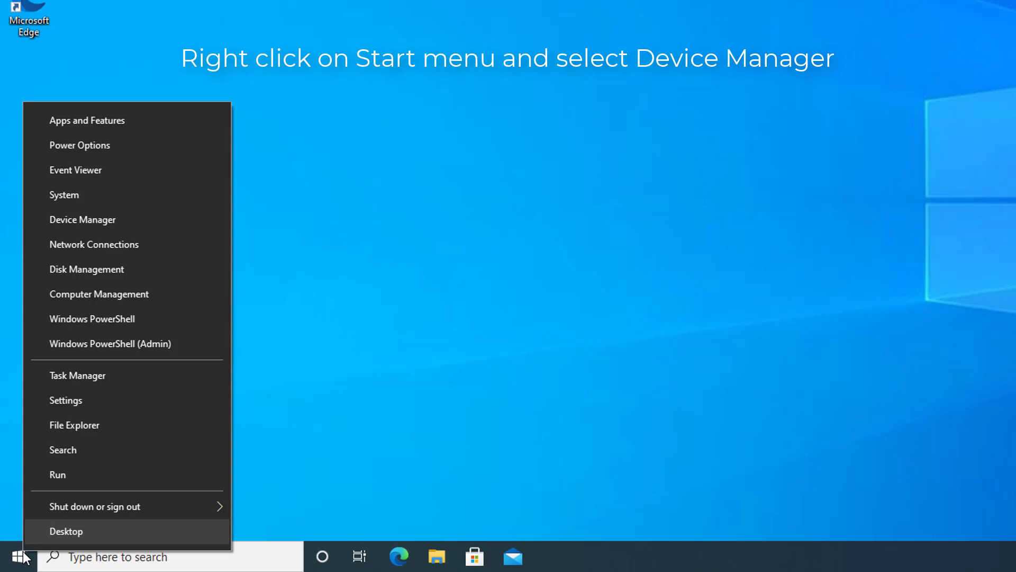
click(113, 220)
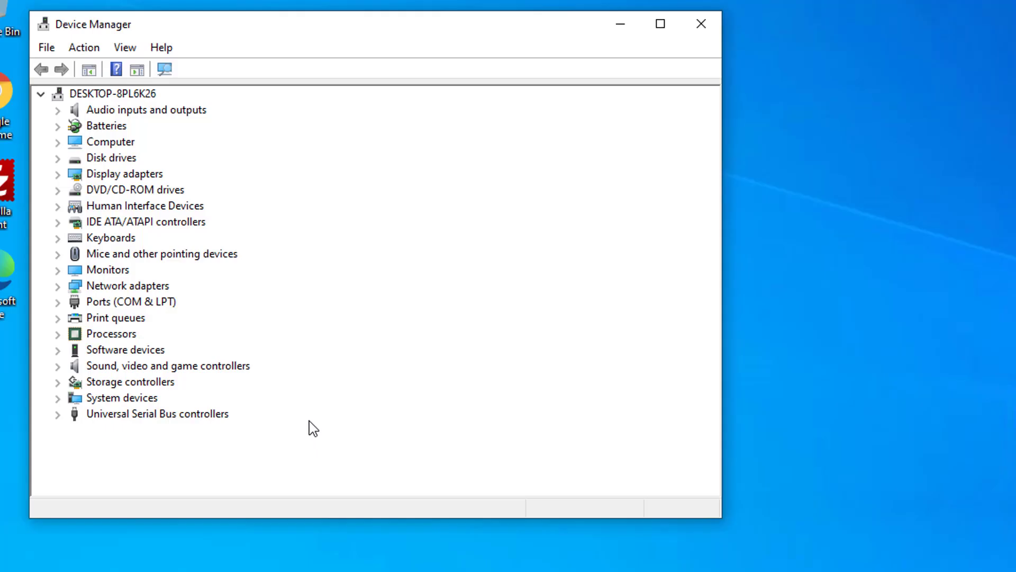
double_click(111, 237)
click(208, 255)
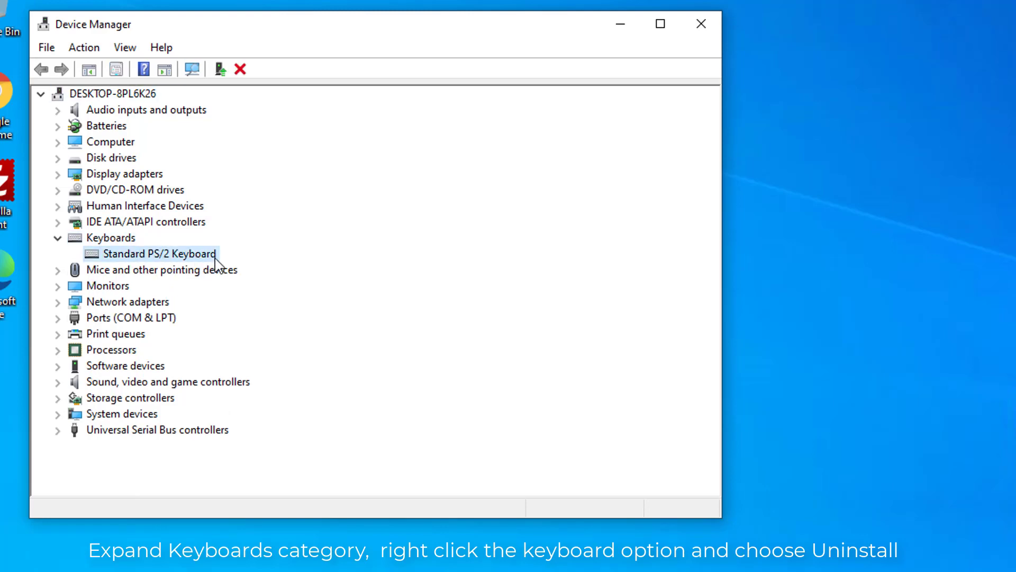
right_click(214, 262)
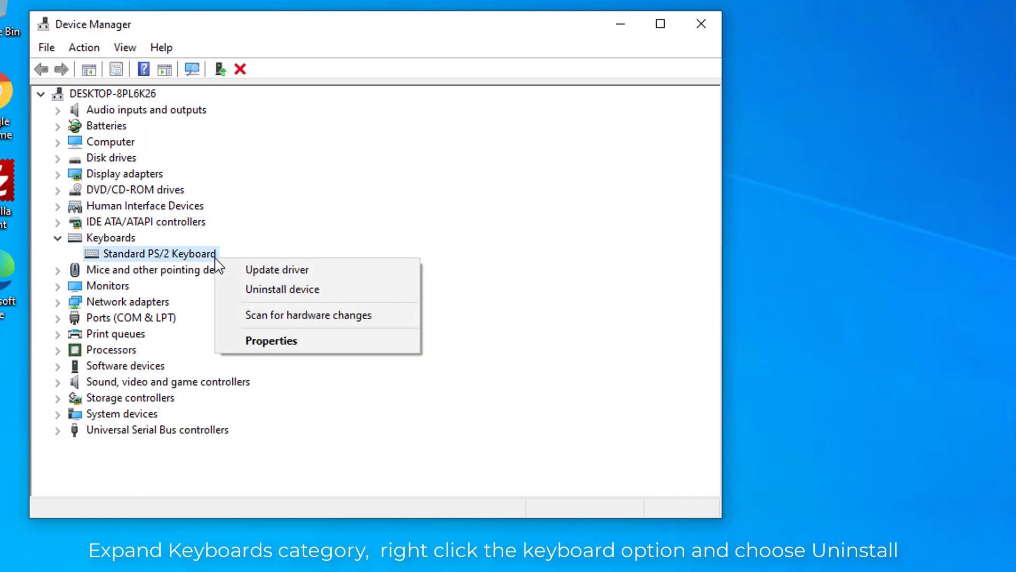
click(321, 295)
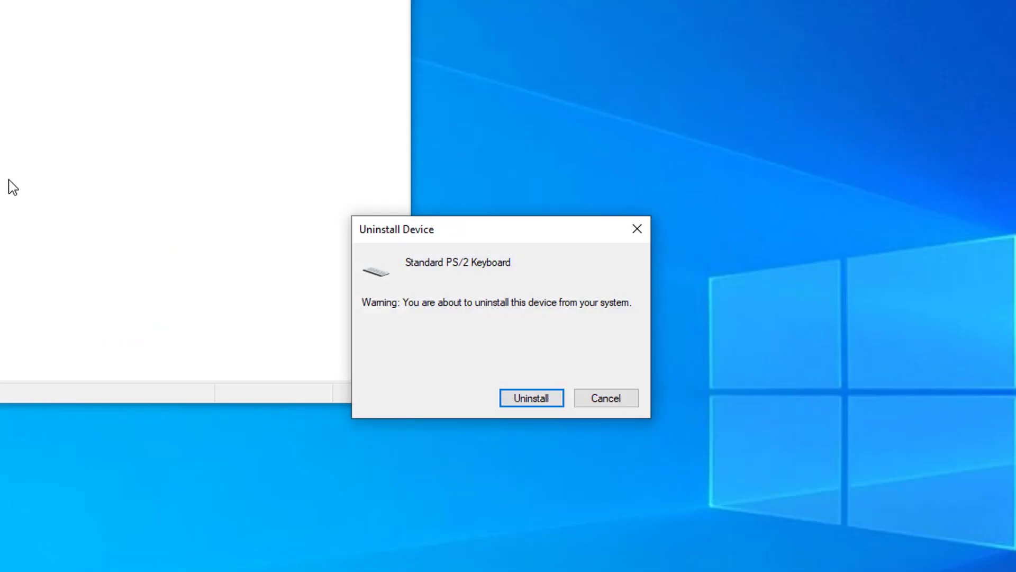
Confirm the Standard PS/2 Keyboard uninstall and accept the restart prompt.
click(548, 398)
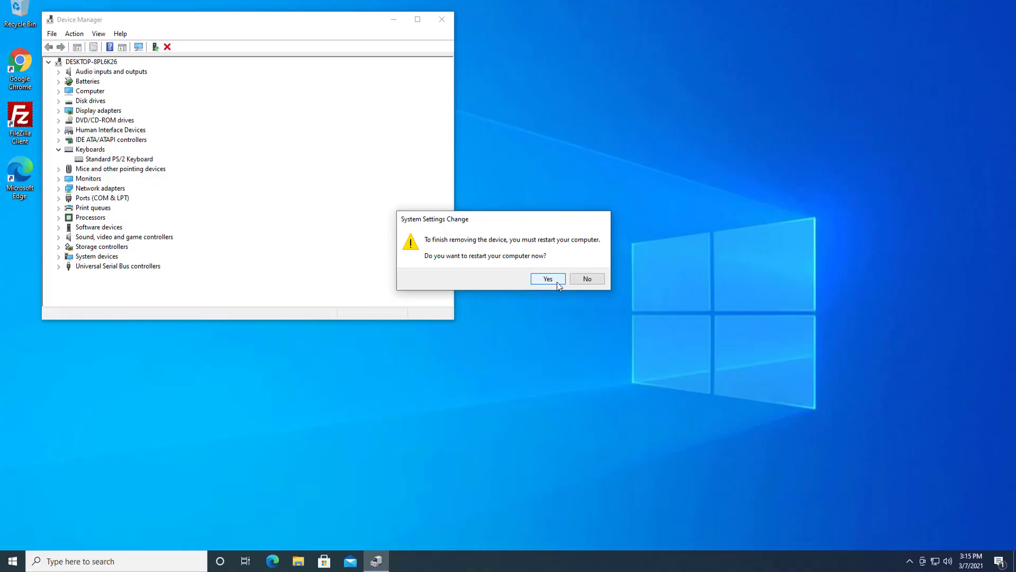
click(557, 281)
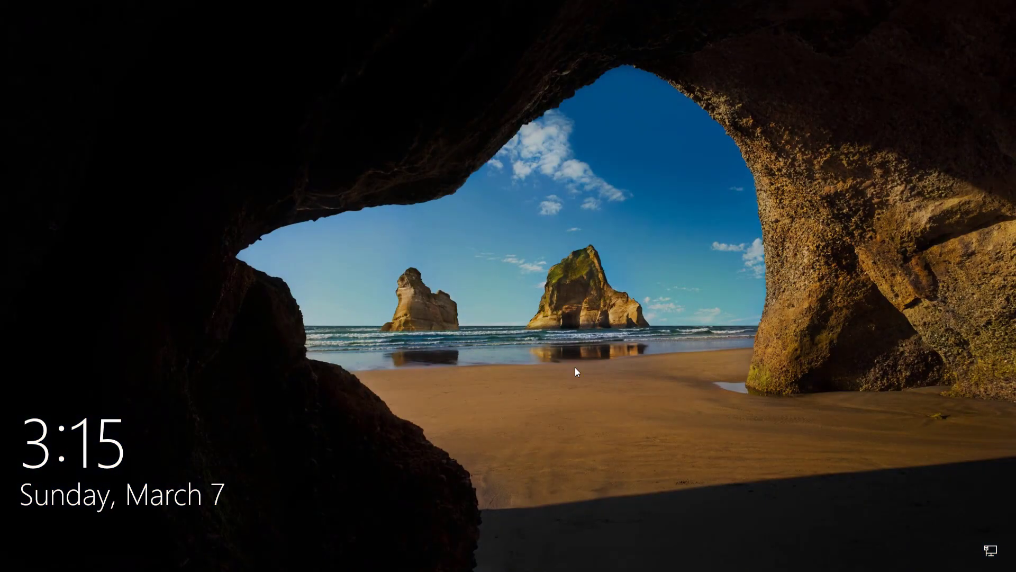
Reach the sign-in screen, enable the On-Screen Keyboard, and focus the password box.
click(533, 361)
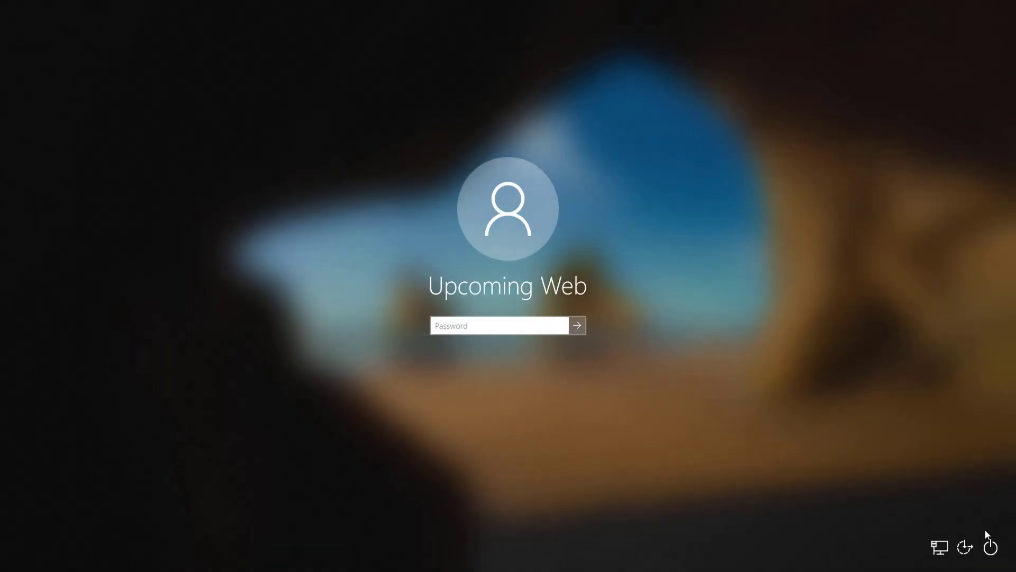
click(972, 551)
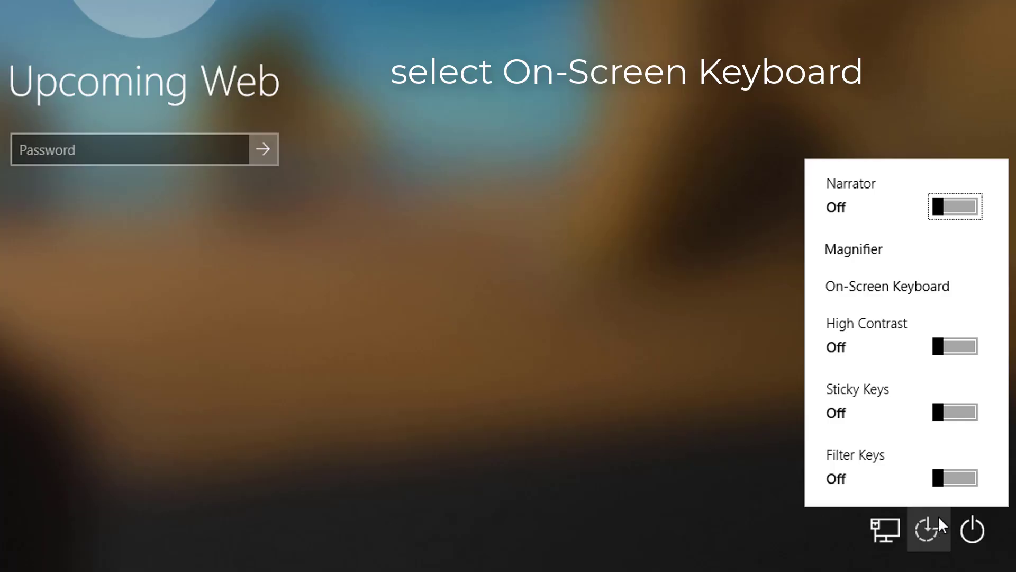
click(923, 294)
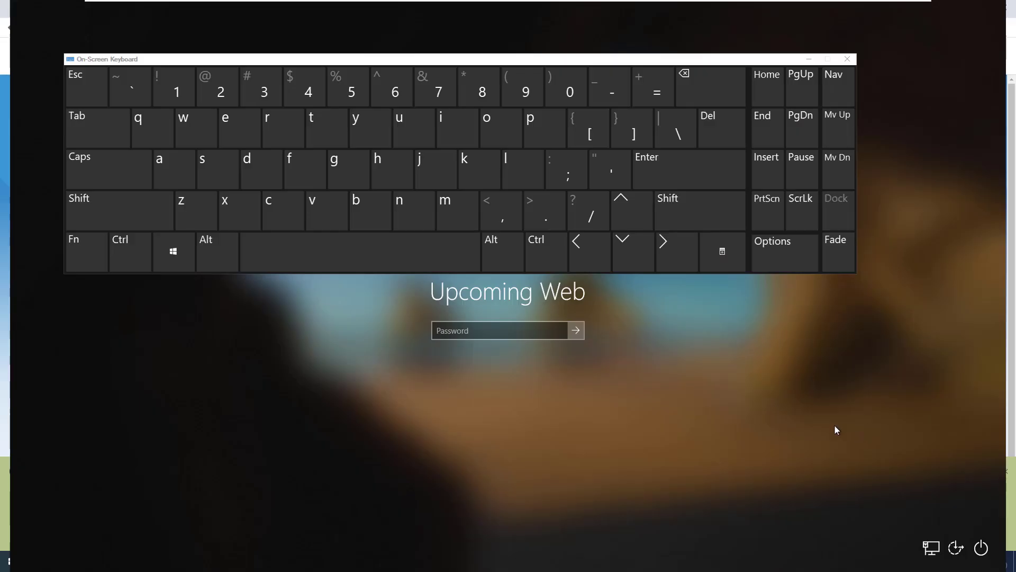
click(496, 332)
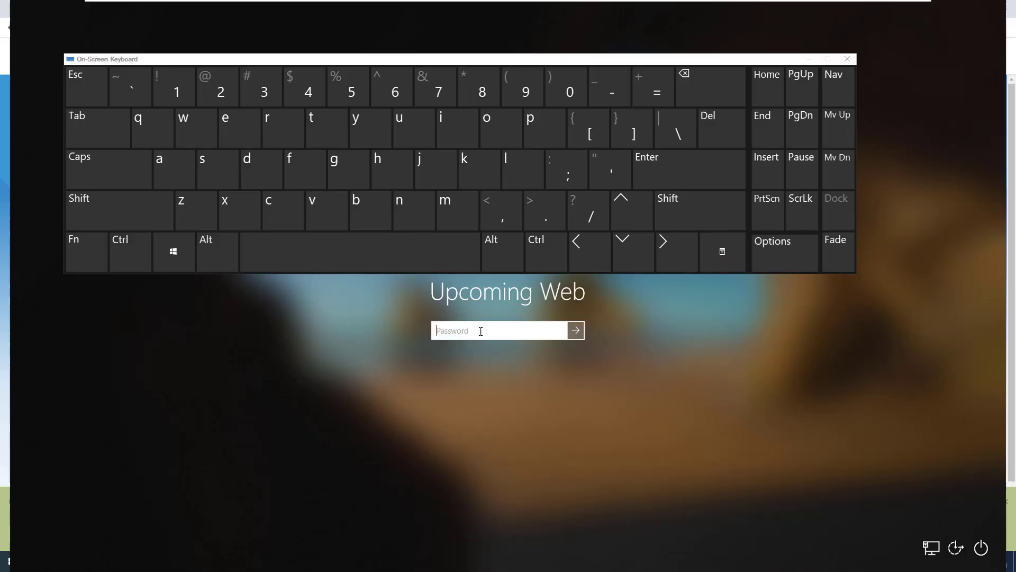
Enter the account password with the on-screen keyboard and sign in.
click(121, 209)
click(382, 215)
click(382, 215)
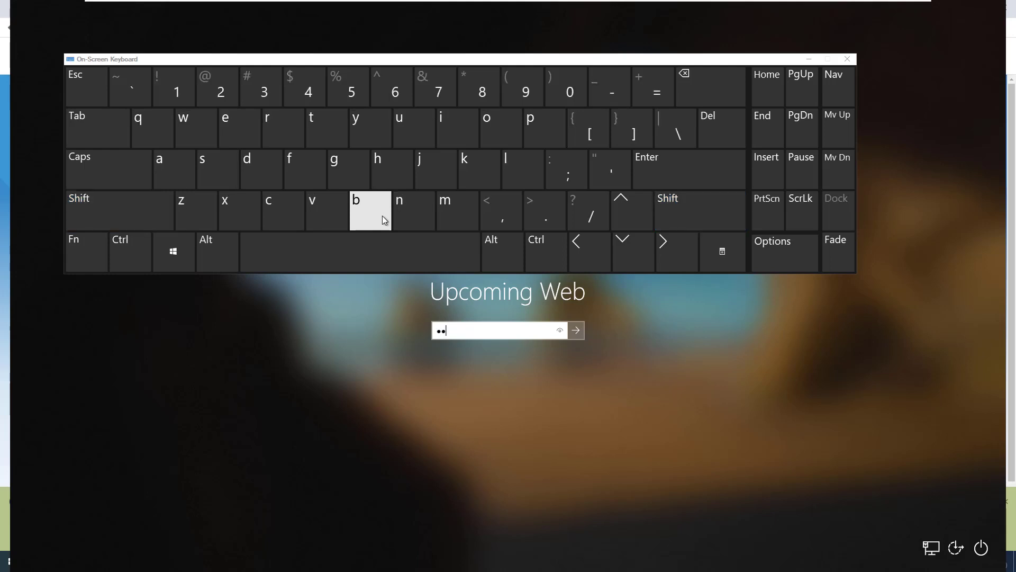
click(679, 101)
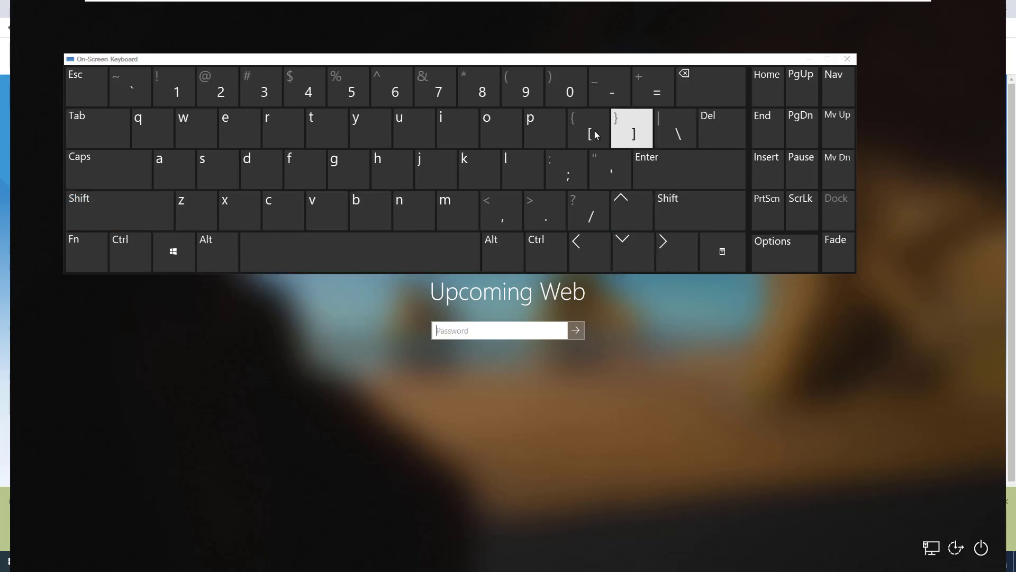
click(122, 202)
click(401, 206)
click(163, 169)
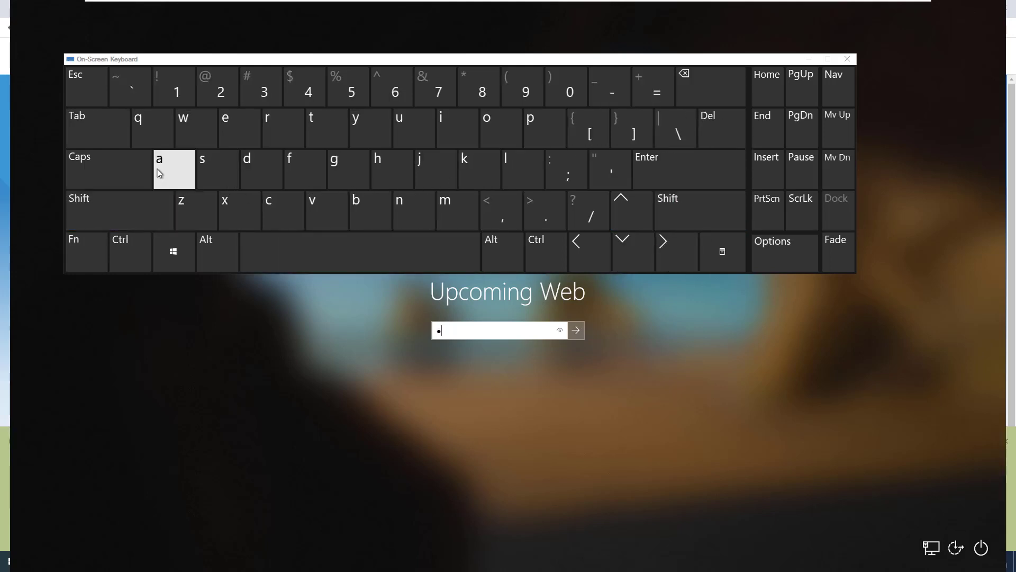
click(467, 220)
click(175, 88)
click(219, 98)
click(265, 89)
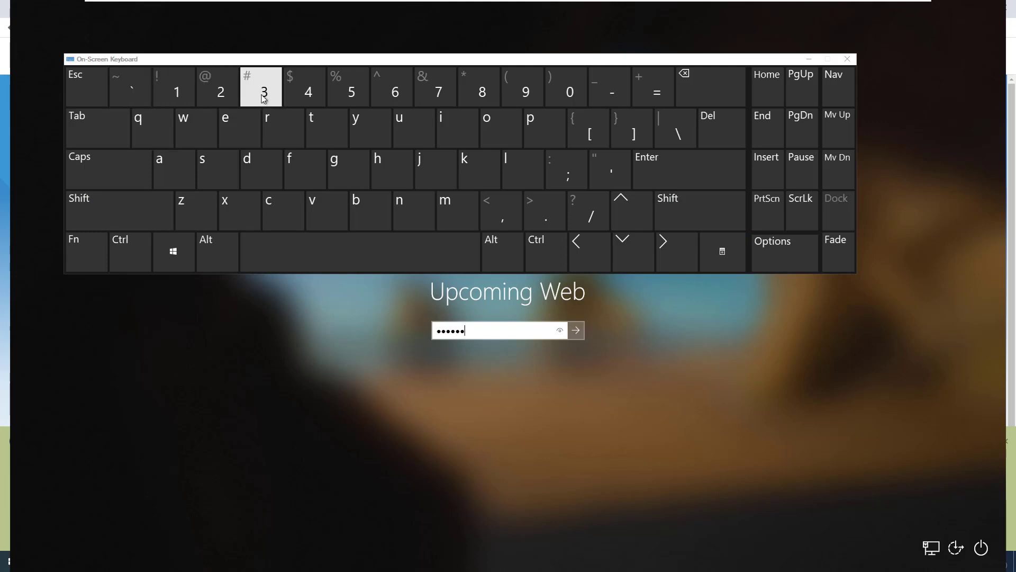
click(309, 89)
click(352, 89)
click(394, 89)
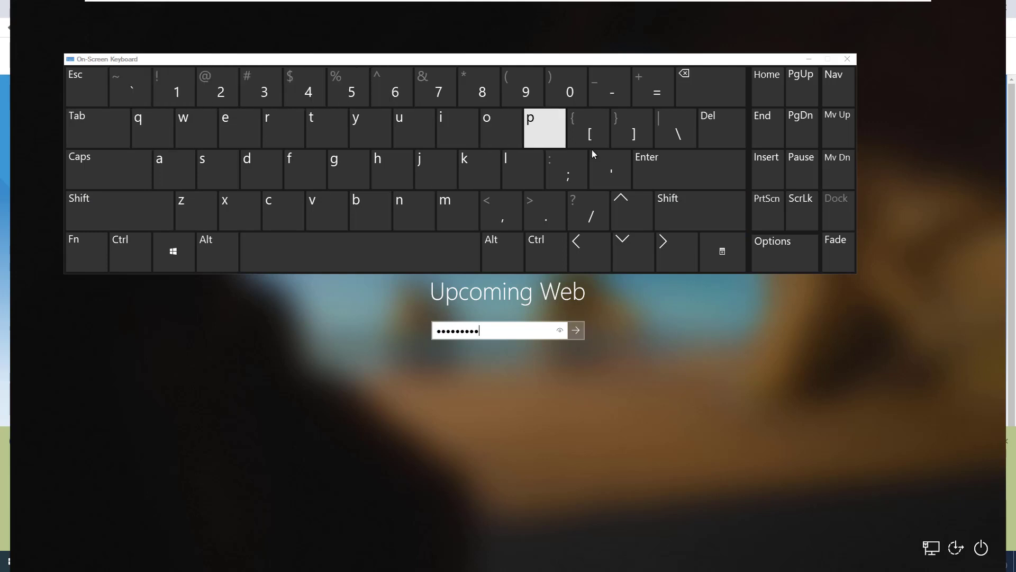
click(659, 175)
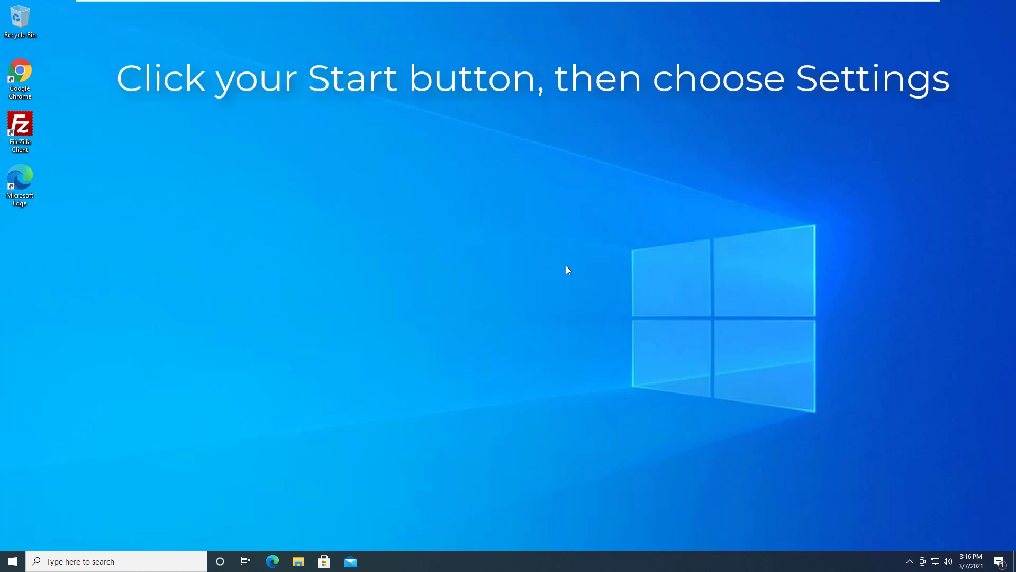
Under Time & Language > Language, choose English (United States) as the Windows display language.
click(13, 562)
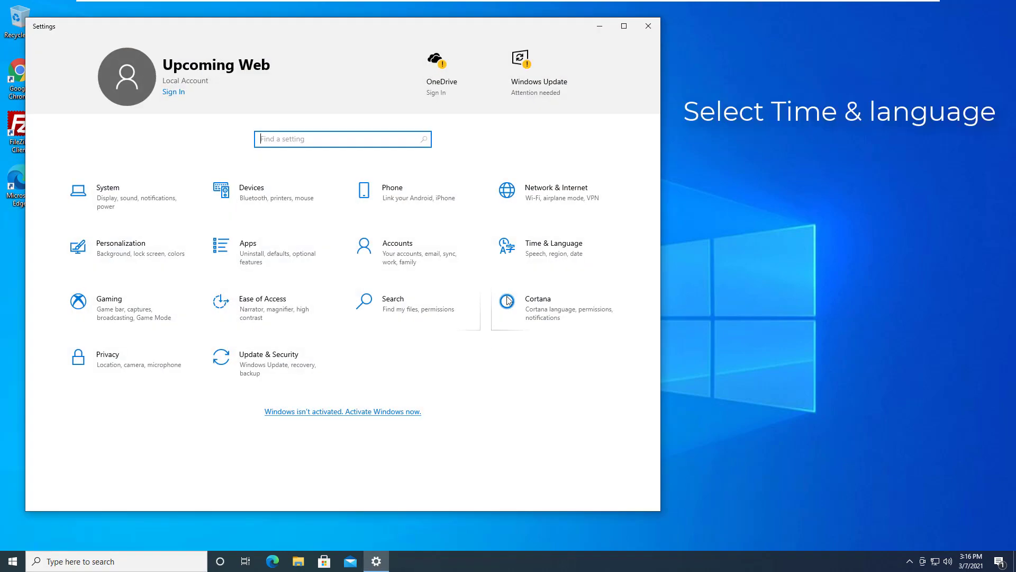
click(534, 252)
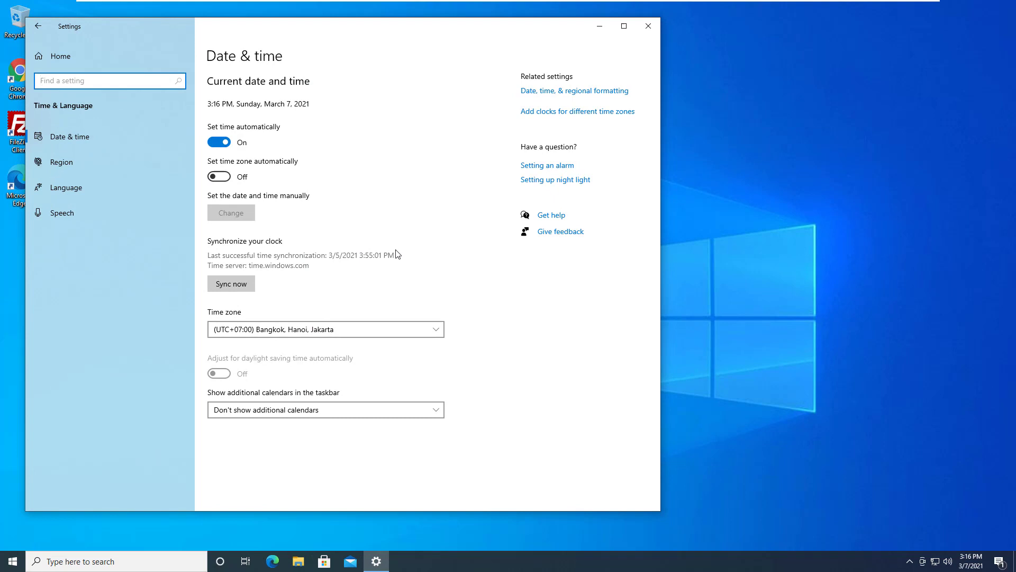
click(66, 187)
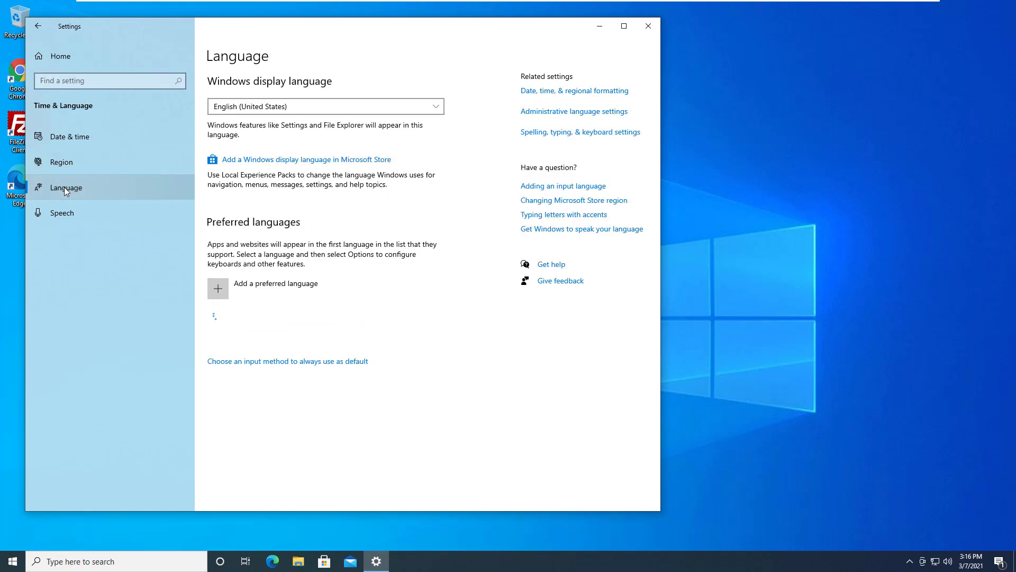
click(349, 106)
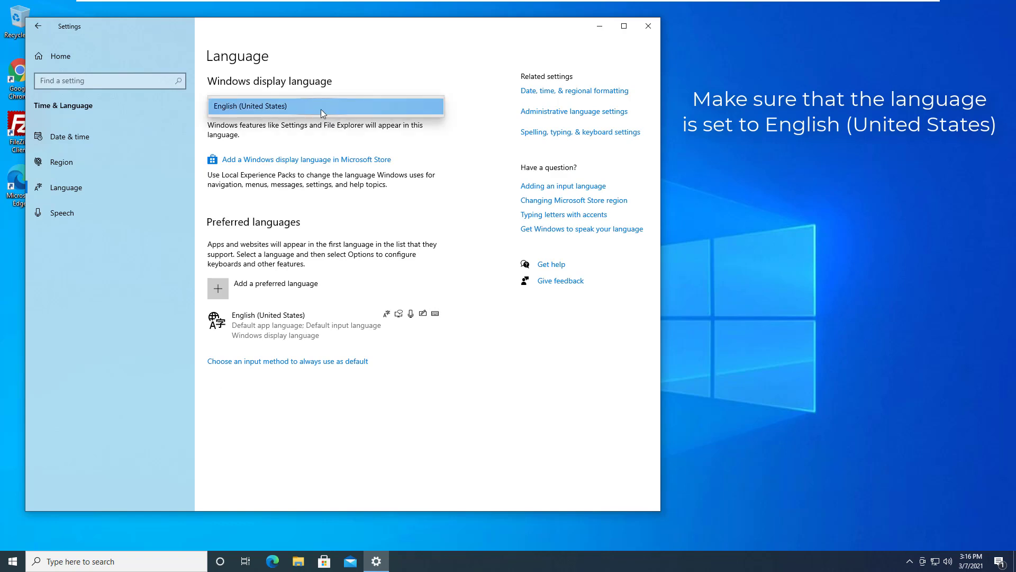
click(323, 112)
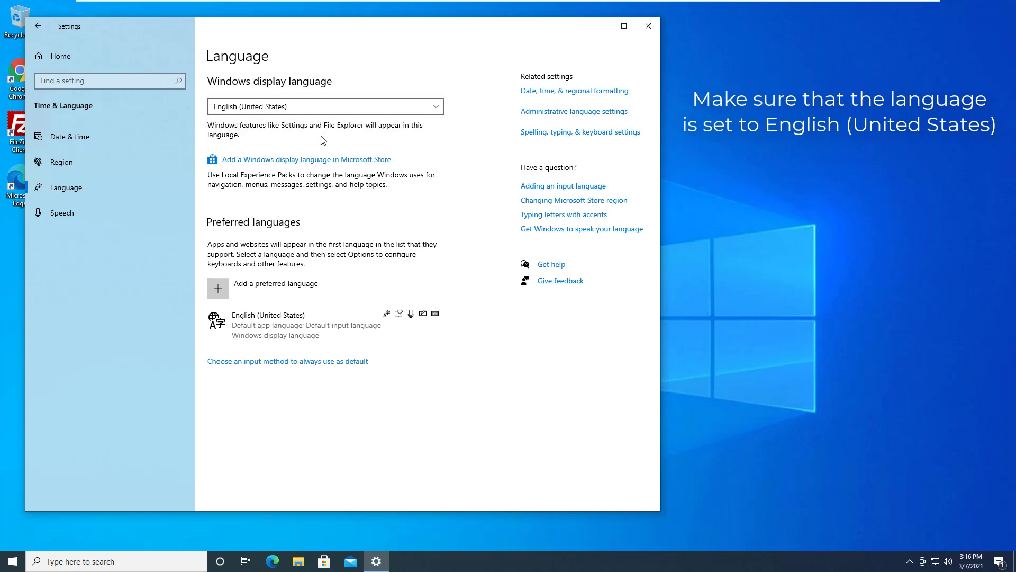
Start adding a preferred language and select an entry in the installable languages list.
click(234, 290)
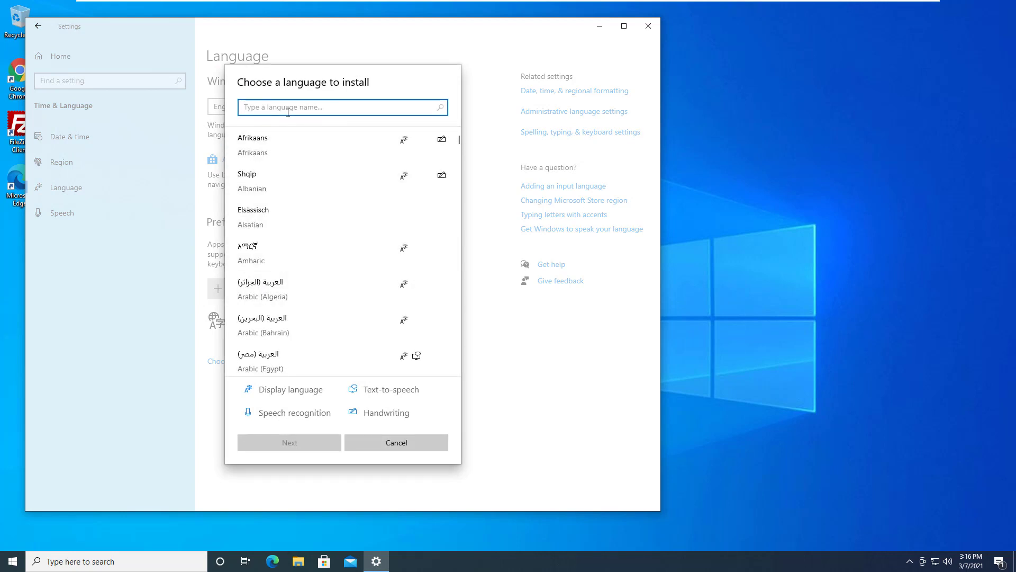
scroll(292, 254, down, 1)
scroll(293, 261, down, 1)
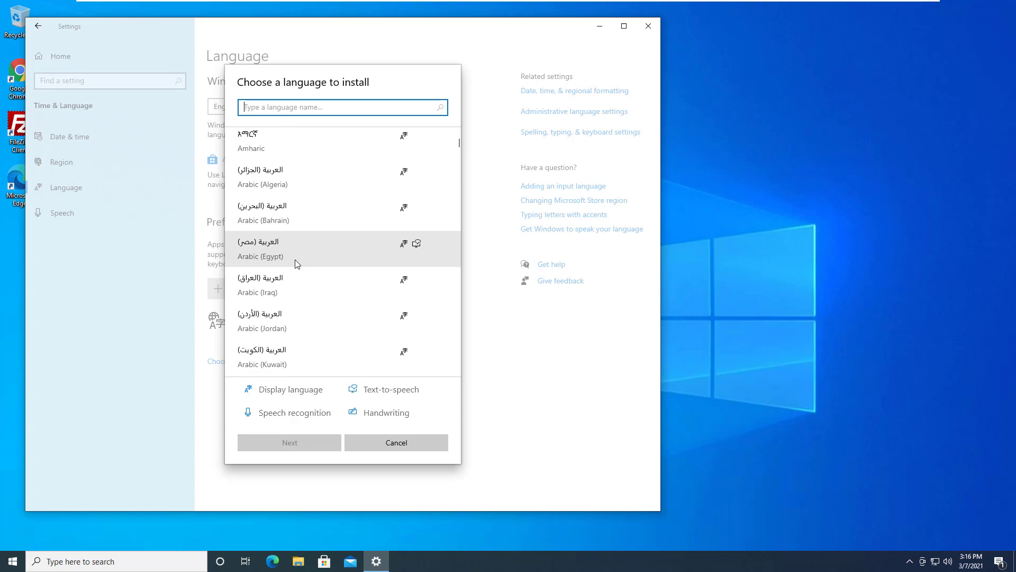
scroll(295, 258, down, 2)
scroll(295, 257, down, 2)
scroll(298, 254, down, 1)
scroll(302, 252, down, 1)
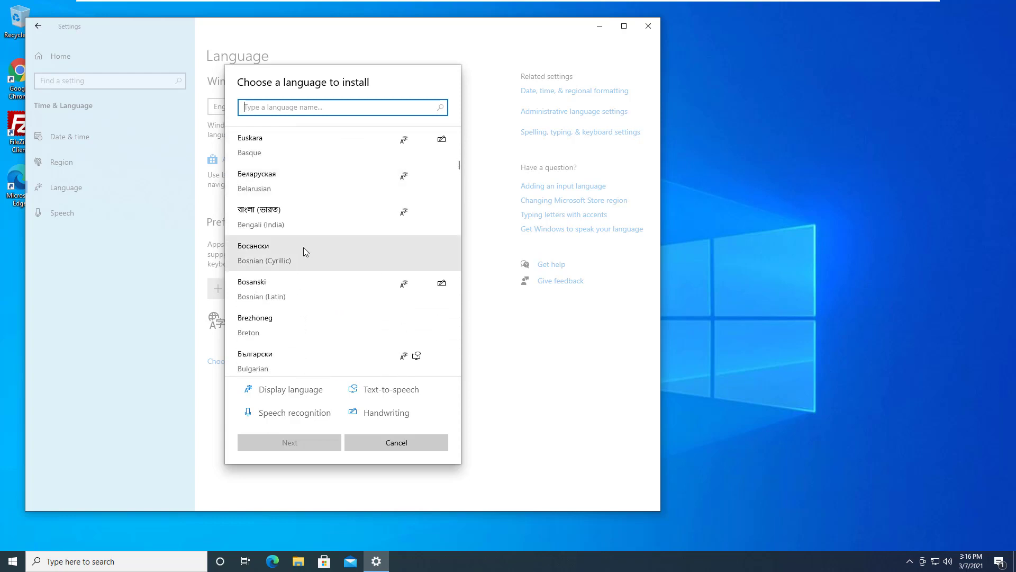
scroll(306, 243, down, 1)
scroll(306, 244, down, 2)
scroll(306, 245, down, 2)
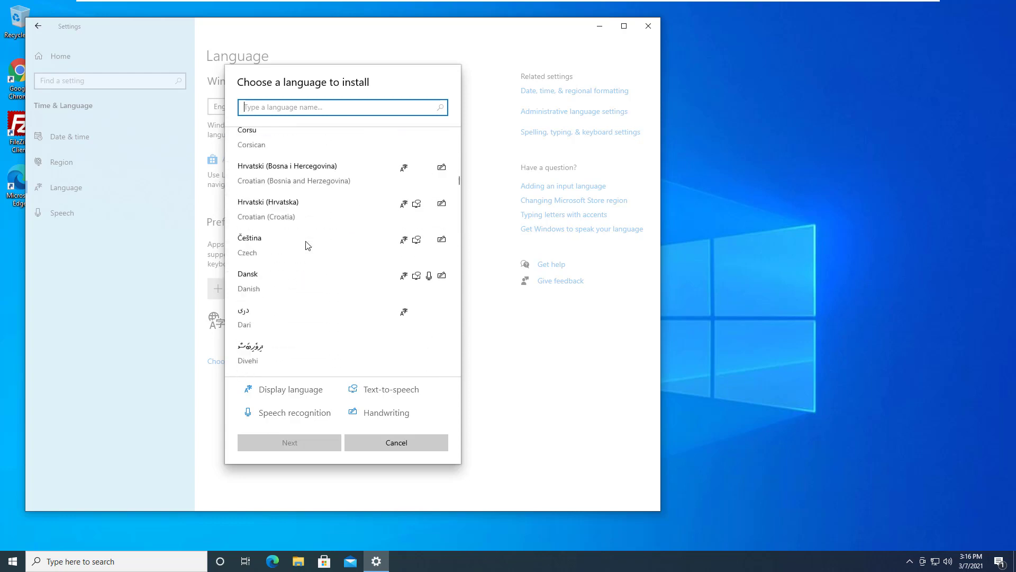
scroll(306, 245, down, 1)
scroll(305, 242, down, 3)
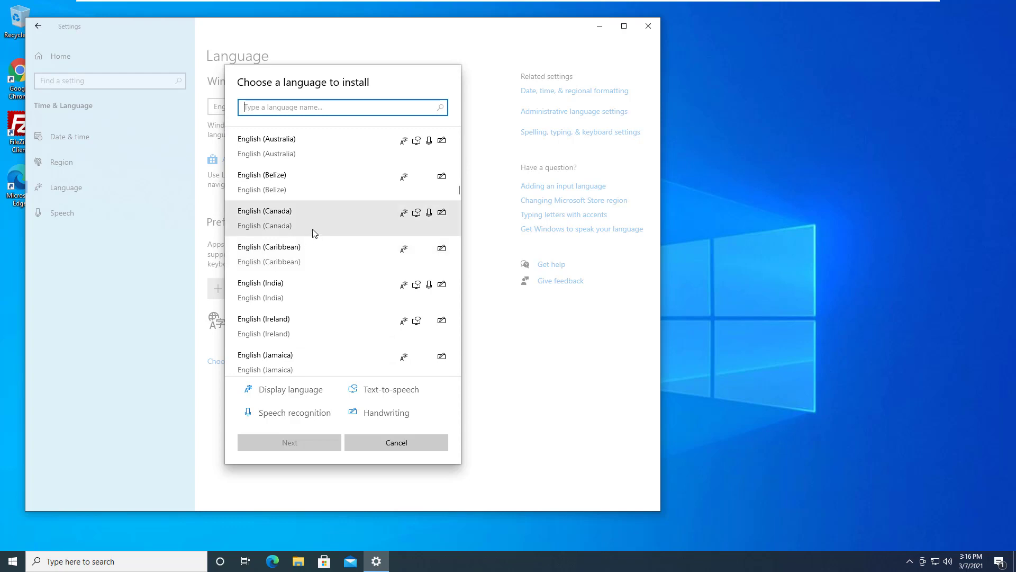
scroll(312, 228, up, 1)
scroll(313, 232, down, 1)
scroll(313, 232, down, 3)
scroll(313, 233, down, 2)
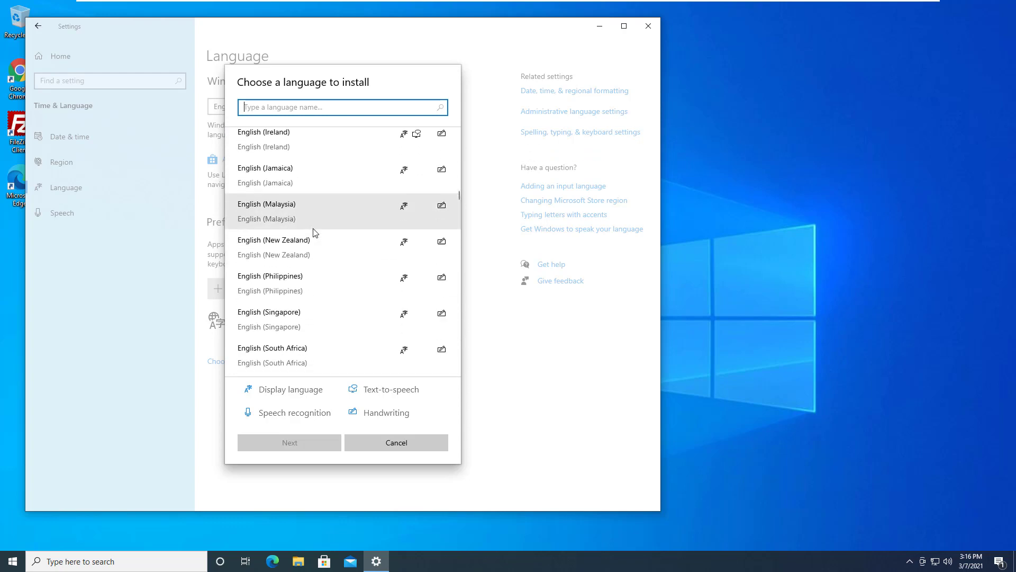
scroll(313, 232, down, 2)
scroll(313, 232, down, 2)
scroll(318, 275, down, 1)
click(352, 282)
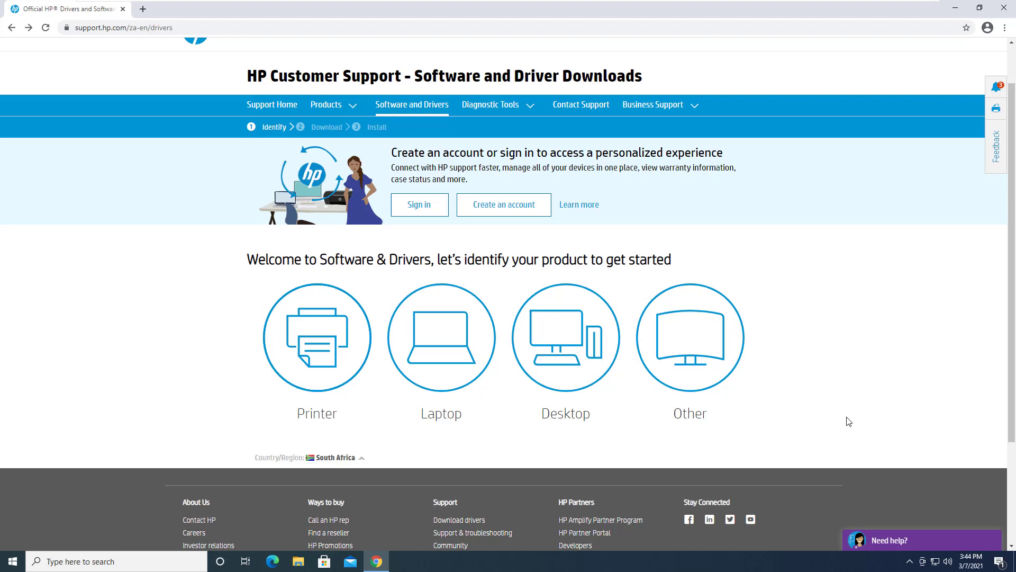
Choose Laptop on HP Software and Driver Downloads and focus the serial number field.
click(473, 376)
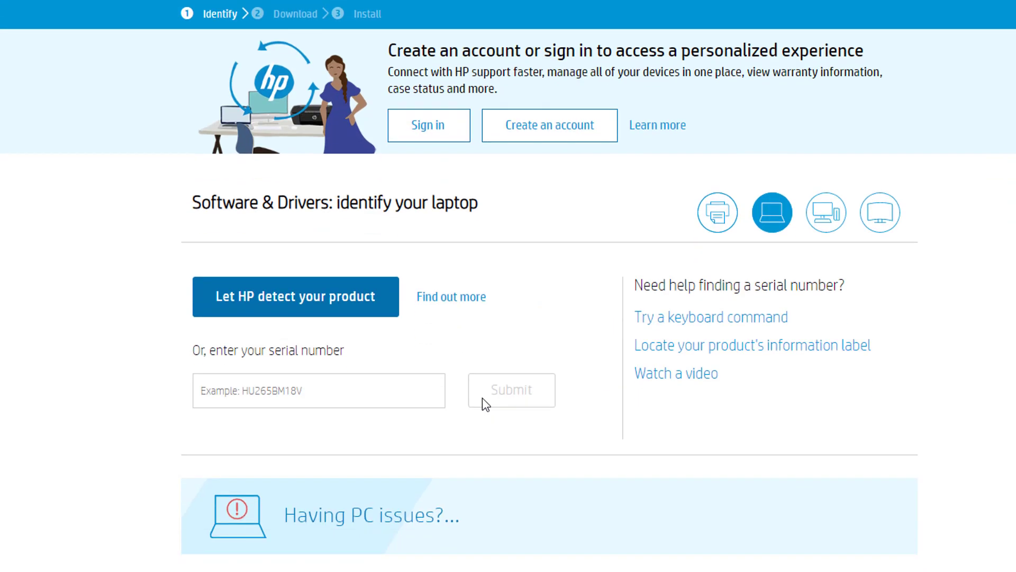
click(302, 391)
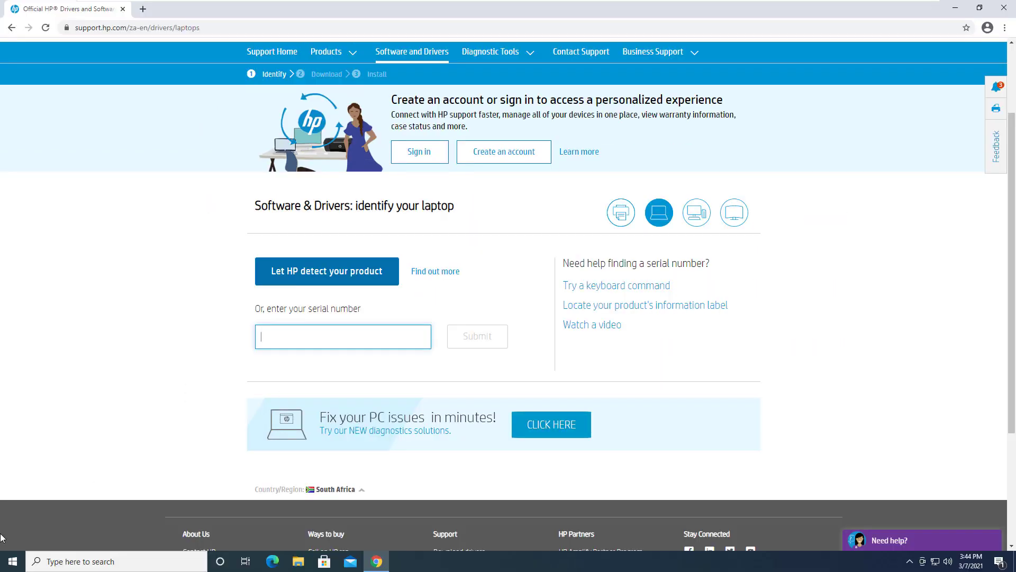
Switch 'Use the On-Screen Keyboard' on in Ease of Access > Keyboard, then close Settings.
click(12, 561)
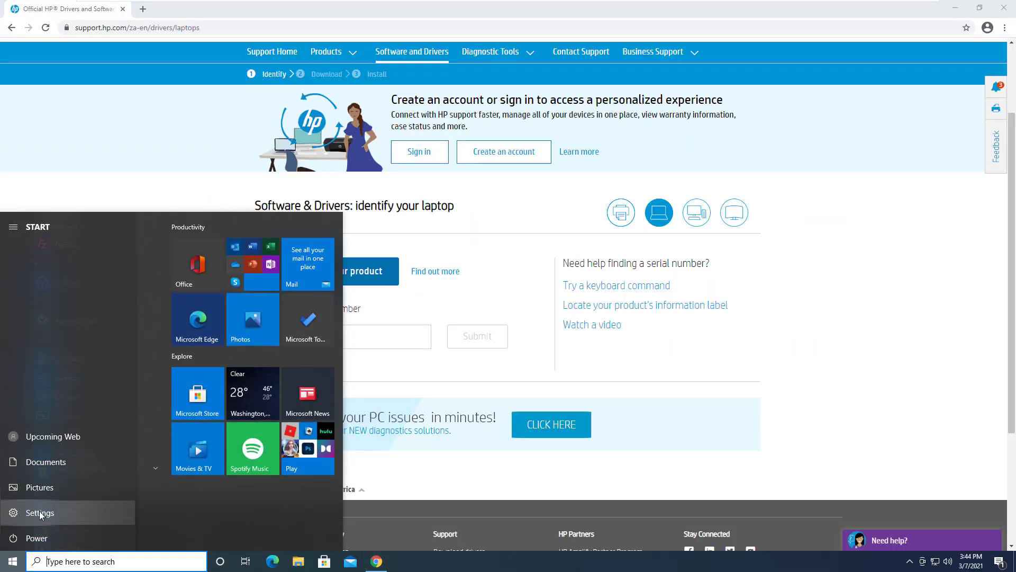
click(40, 514)
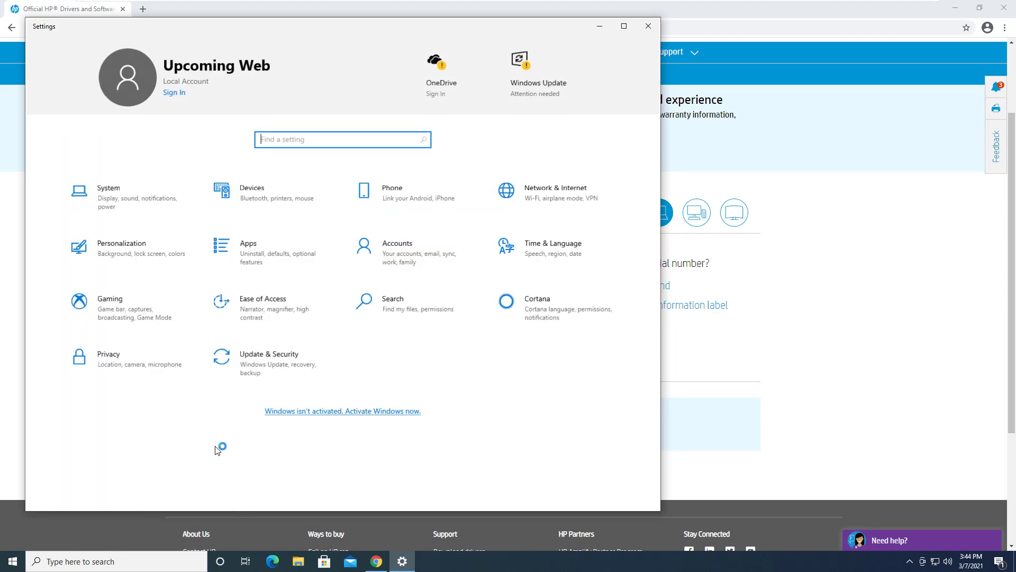
click(310, 309)
click(102, 473)
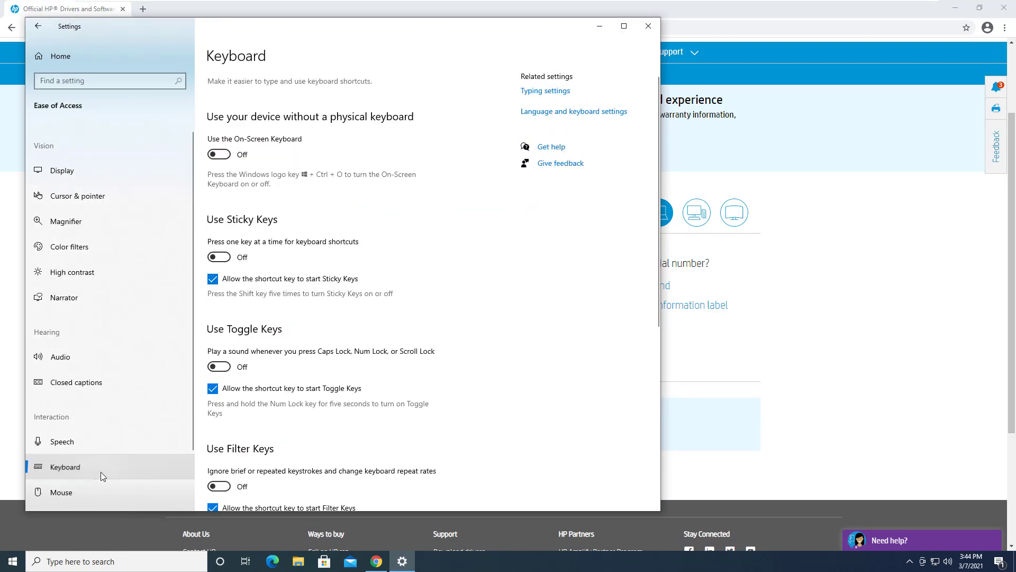
click(219, 154)
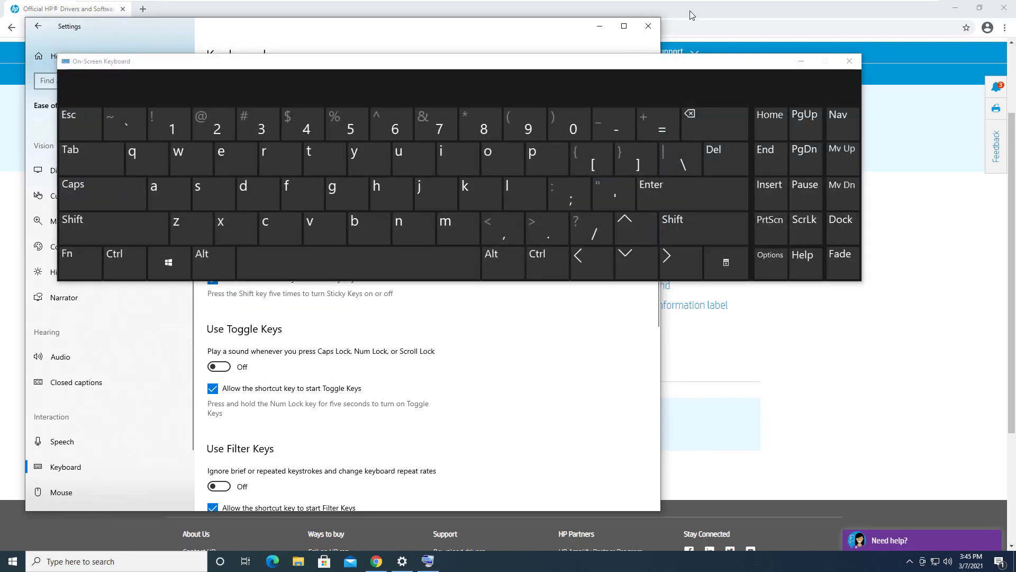
click(648, 26)
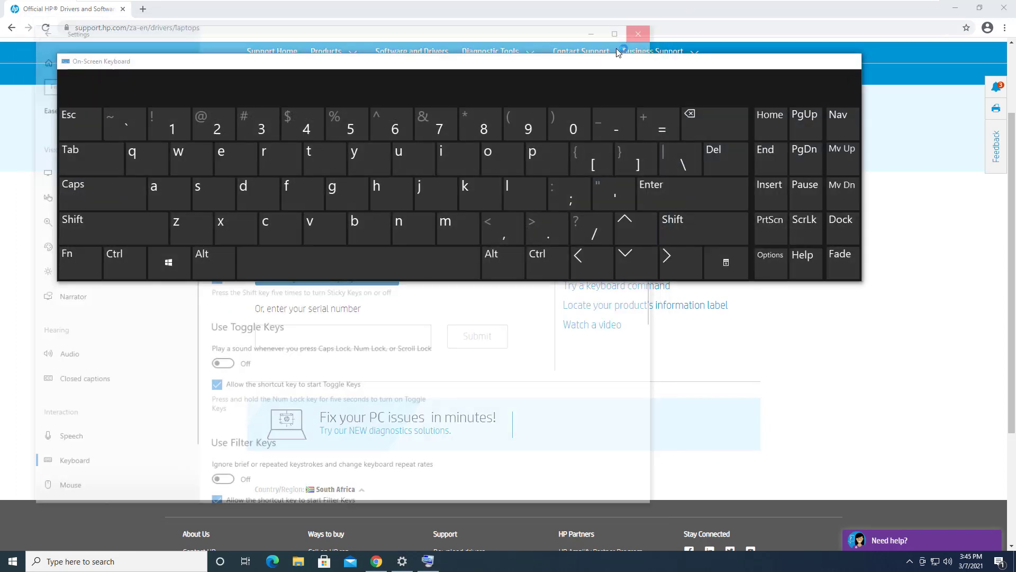
Type 'hp pavilion 14' with the on-screen keyboard and pick HP Pavilion 14-ce0000 Laptop PC.
drag(528, 63, 559, 43)
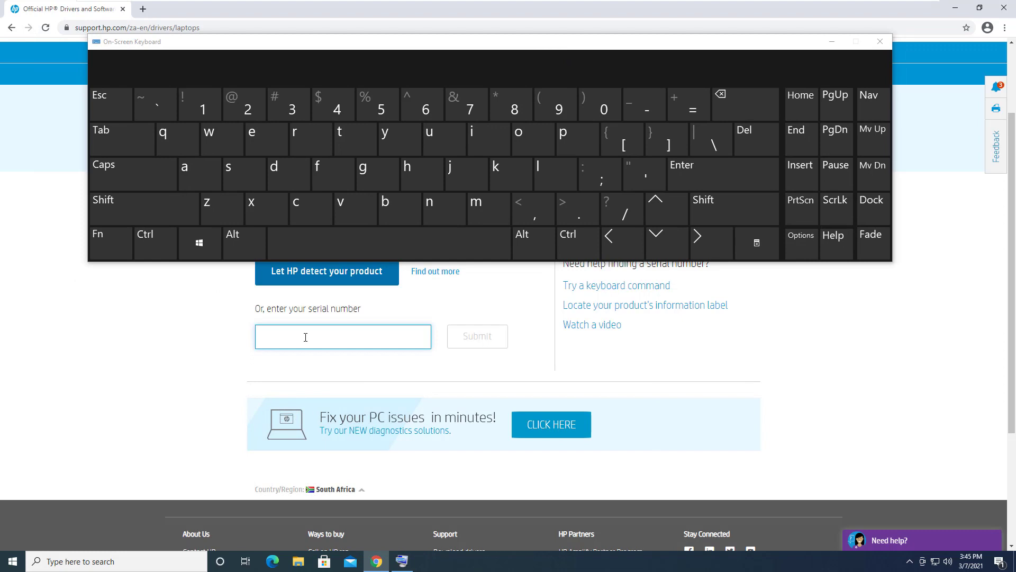
click(407, 173)
text(hp)
click(562, 141)
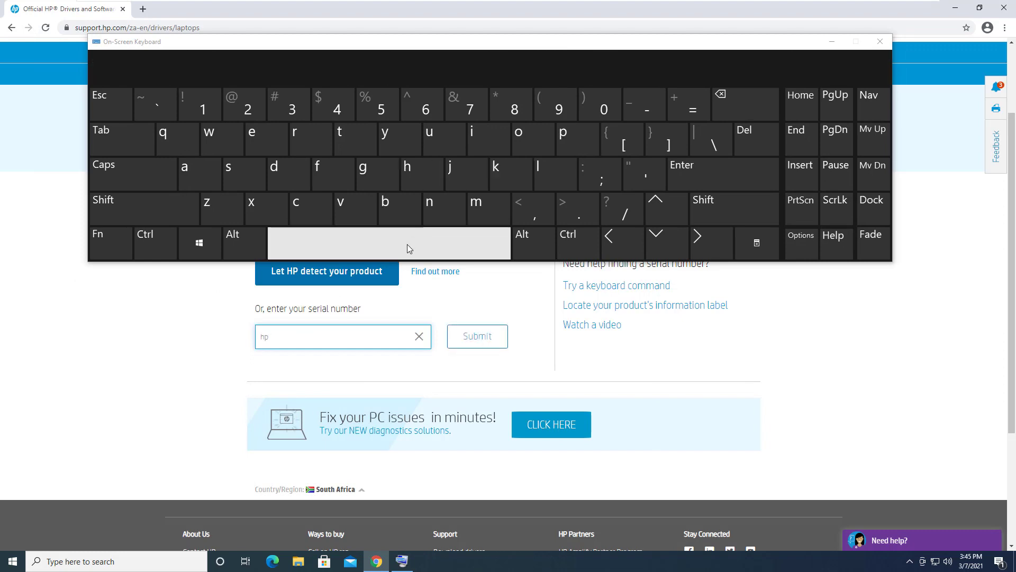
click(577, 139)
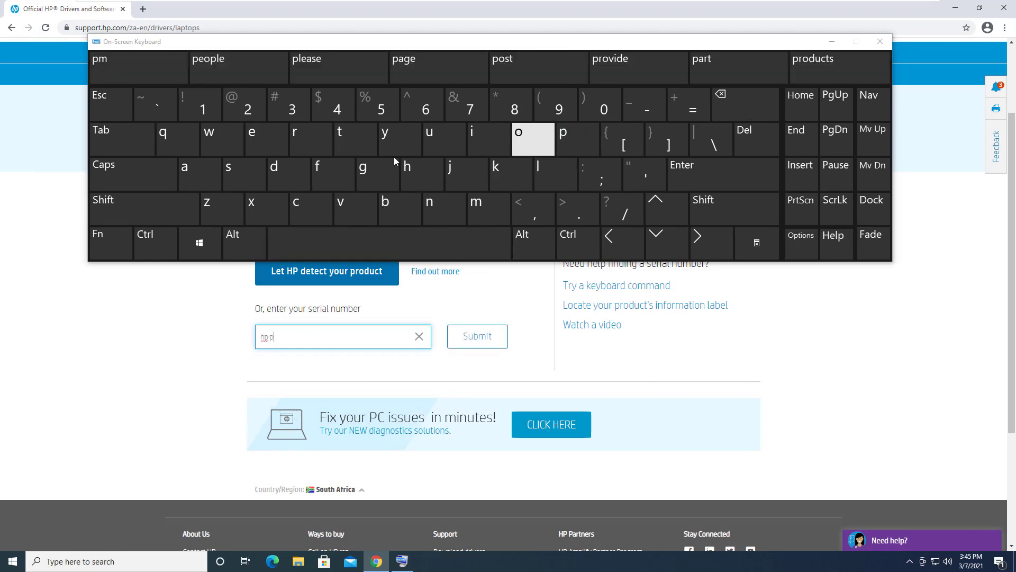
click(211, 181)
click(340, 208)
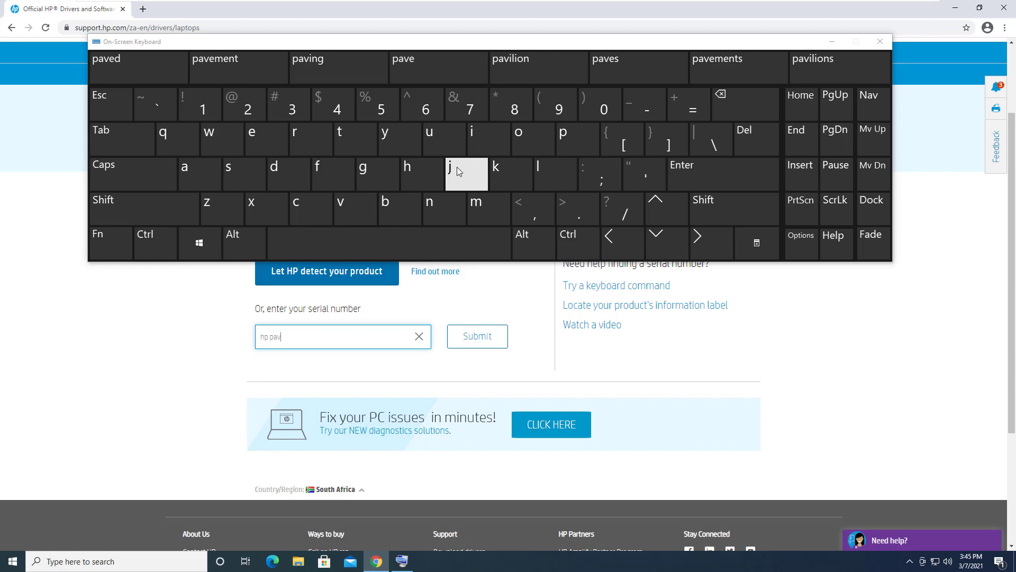
click(484, 142)
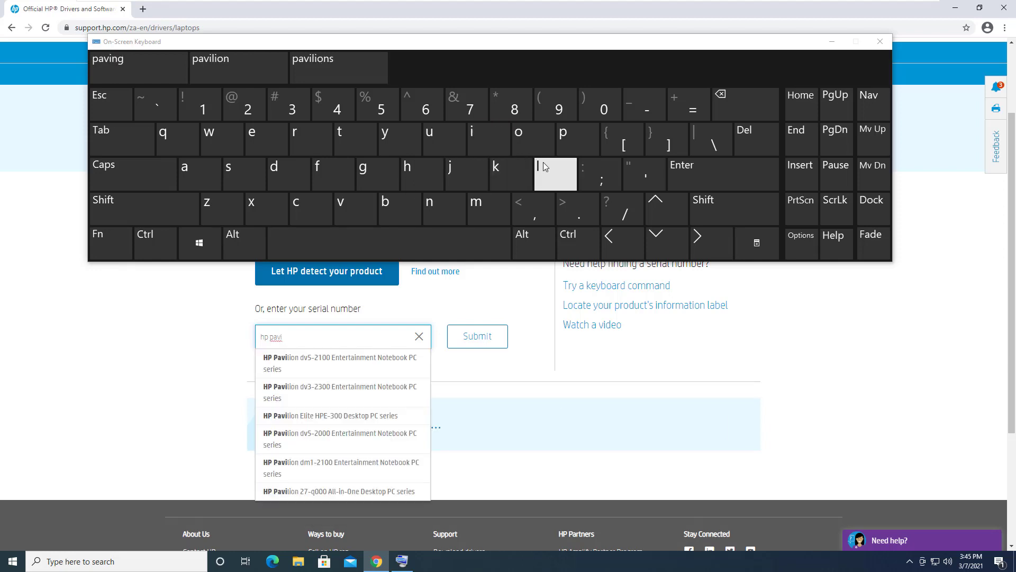
click(544, 163)
click(479, 134)
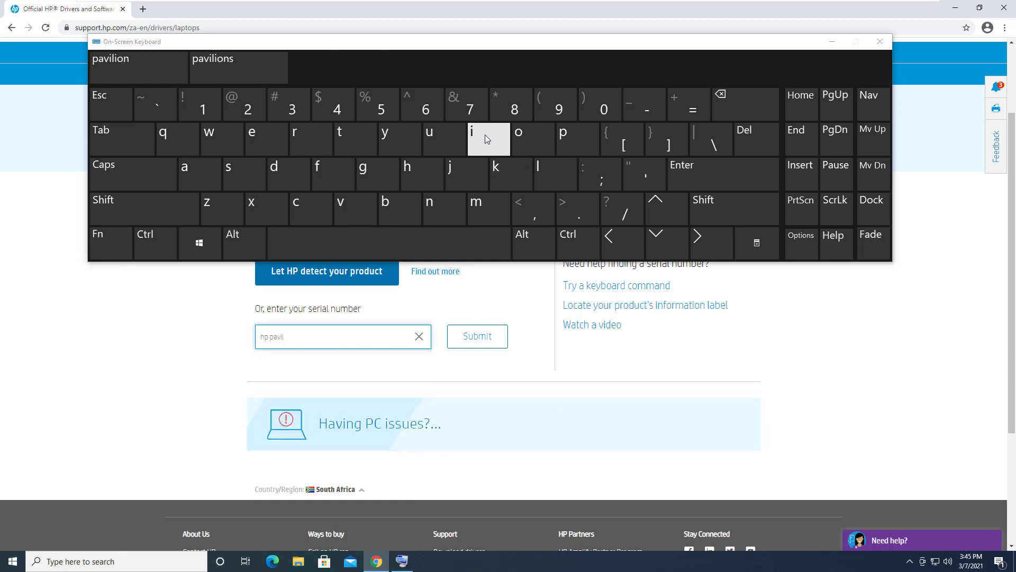
click(522, 134)
click(451, 201)
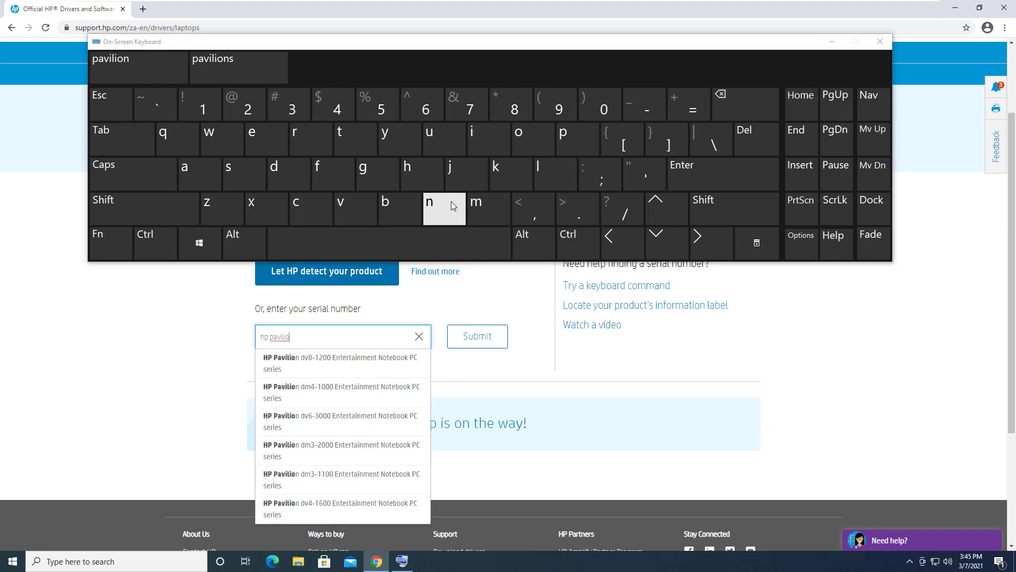
click(411, 231)
text(n 14)
click(200, 107)
click(334, 107)
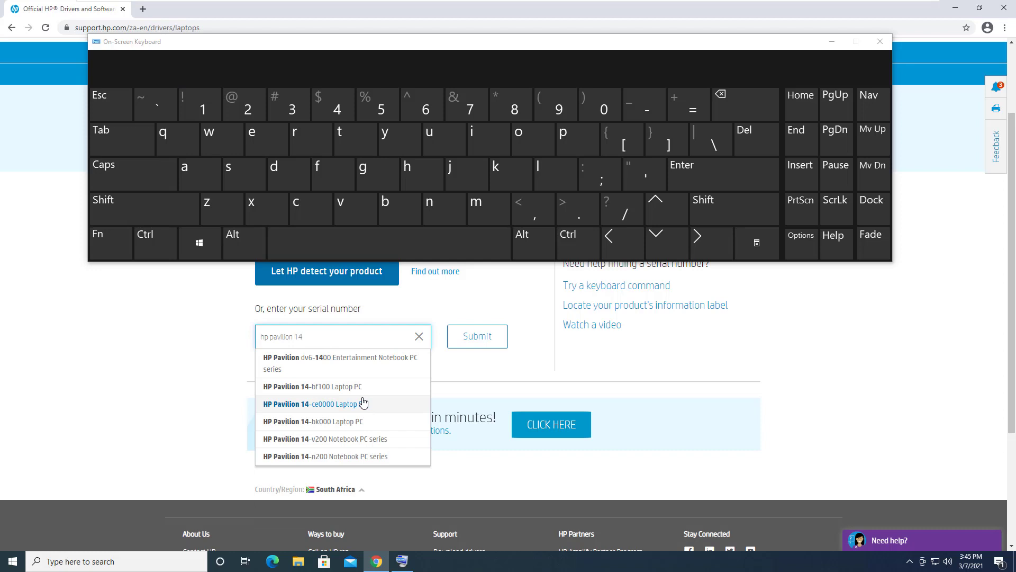
click(358, 404)
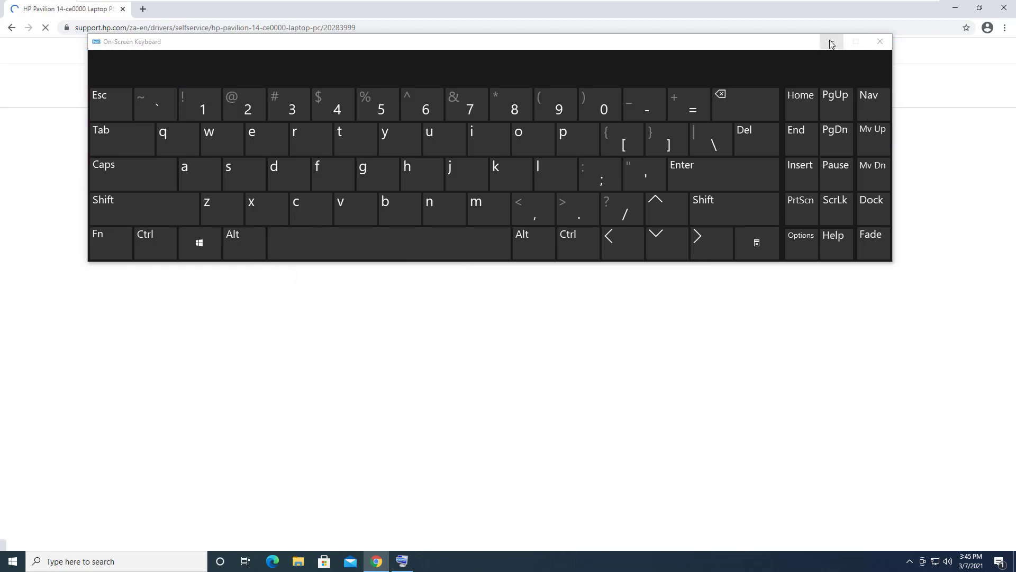
Close the on-screen keyboard covering the HP driver page.
click(830, 43)
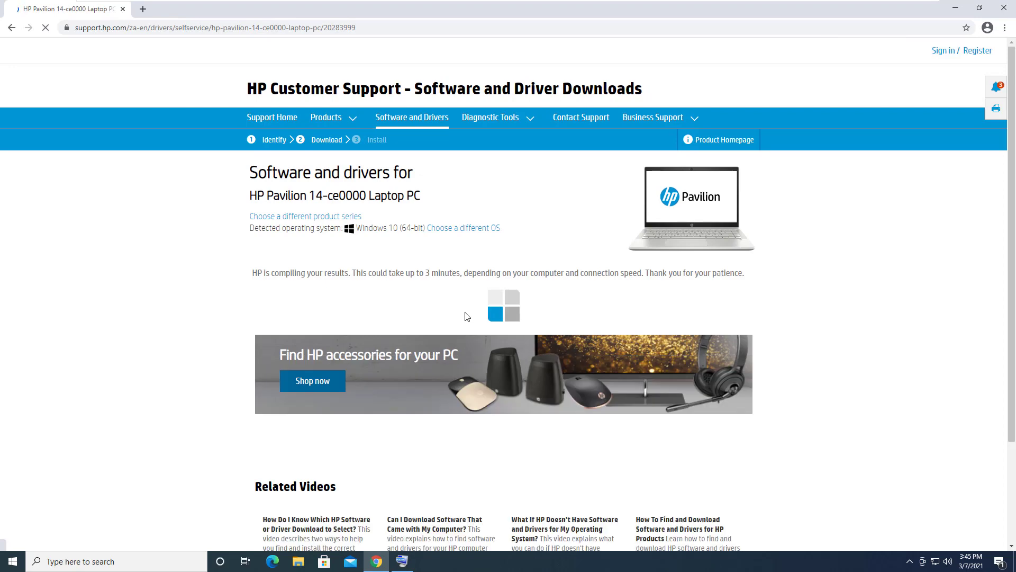
scroll(466, 309, down, 1)
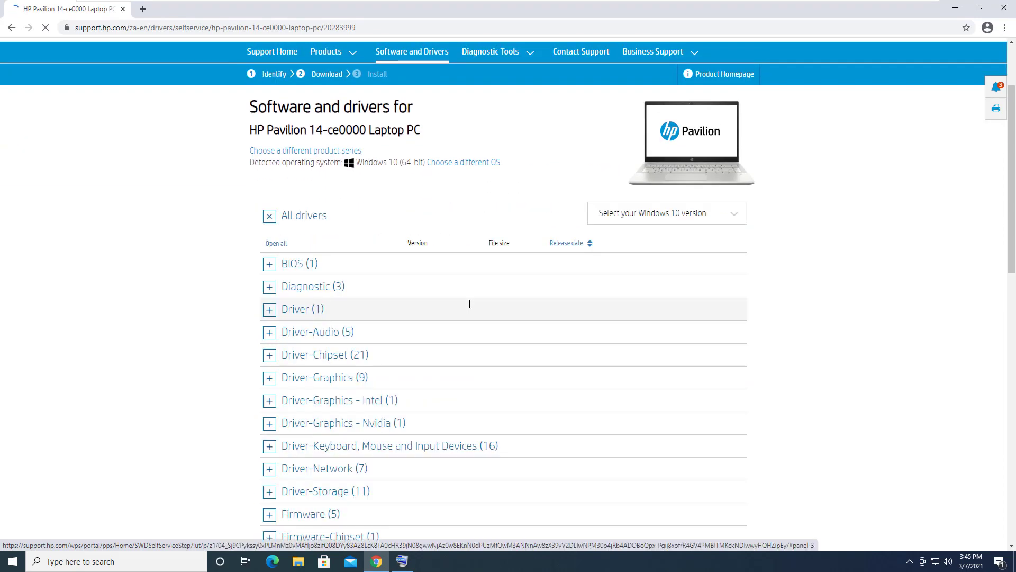
scroll(470, 305, down, 1)
scroll(469, 307, down, 1)
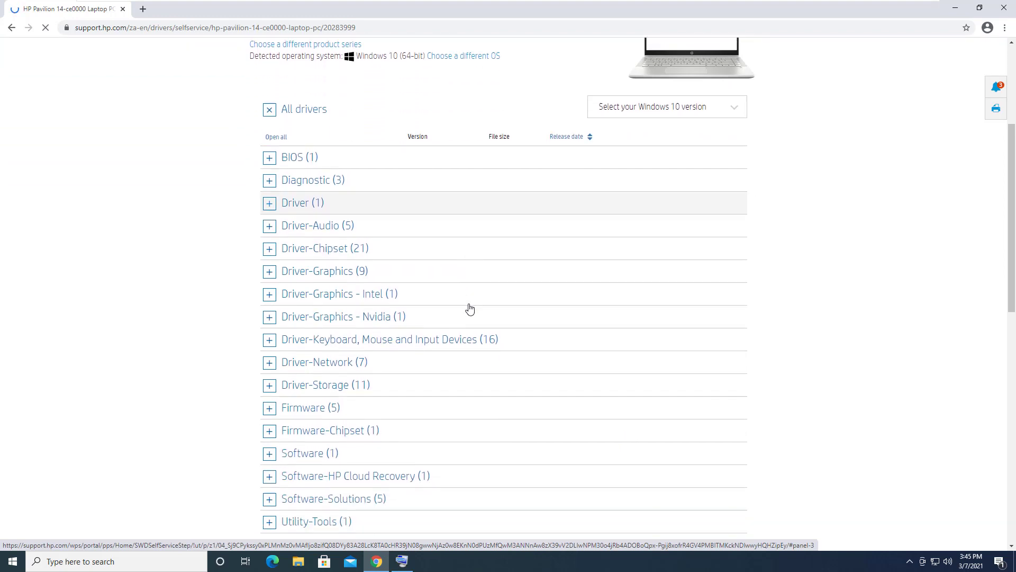
scroll(470, 309, down, 1)
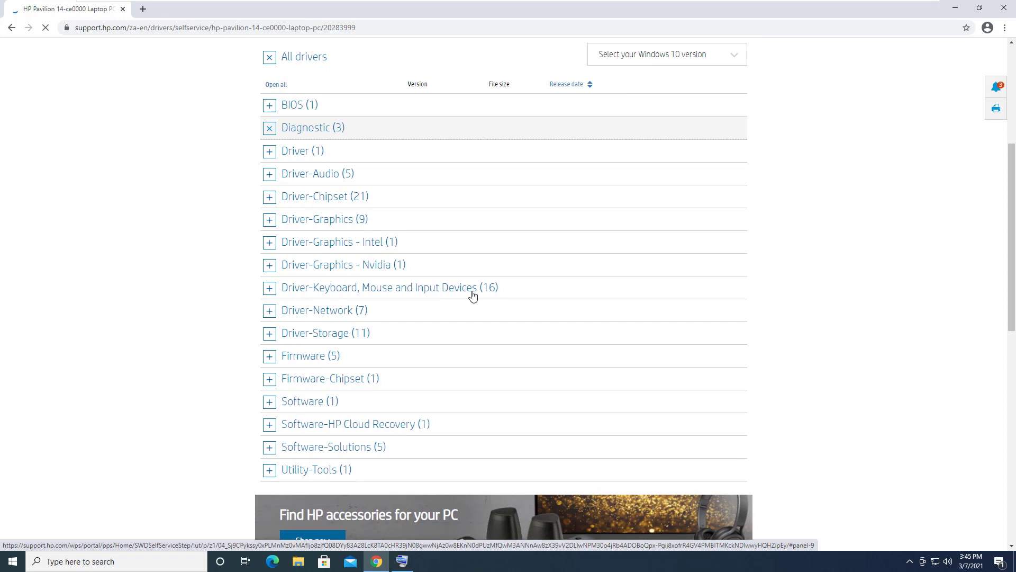
scroll(719, 334, down, 1)
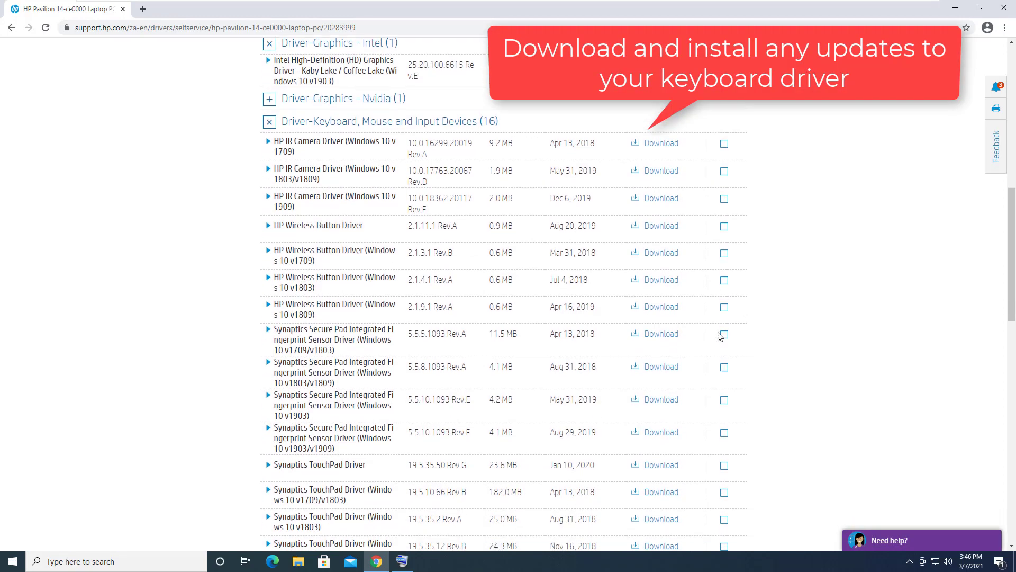
scroll(719, 333, down, 1)
scroll(635, 262, down, 1)
scroll(599, 213, up, 1)
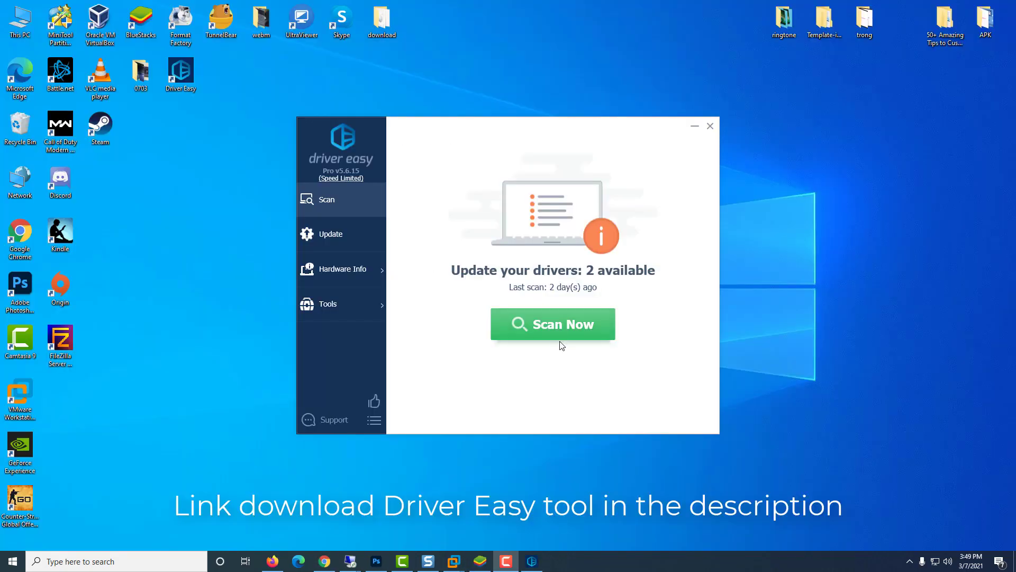
Start a Scan Now in Driver Easy to check the computer's drivers.
click(559, 333)
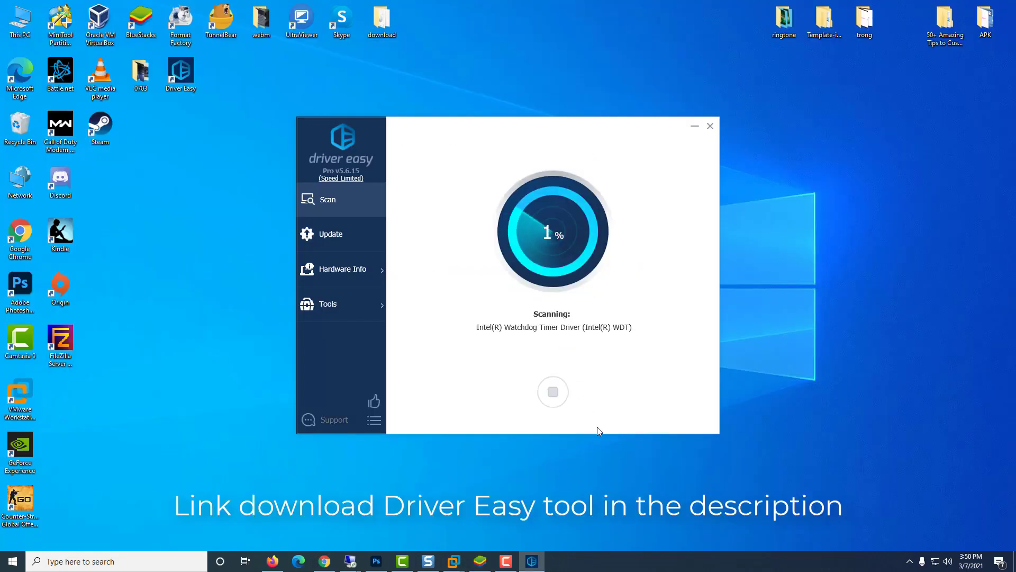